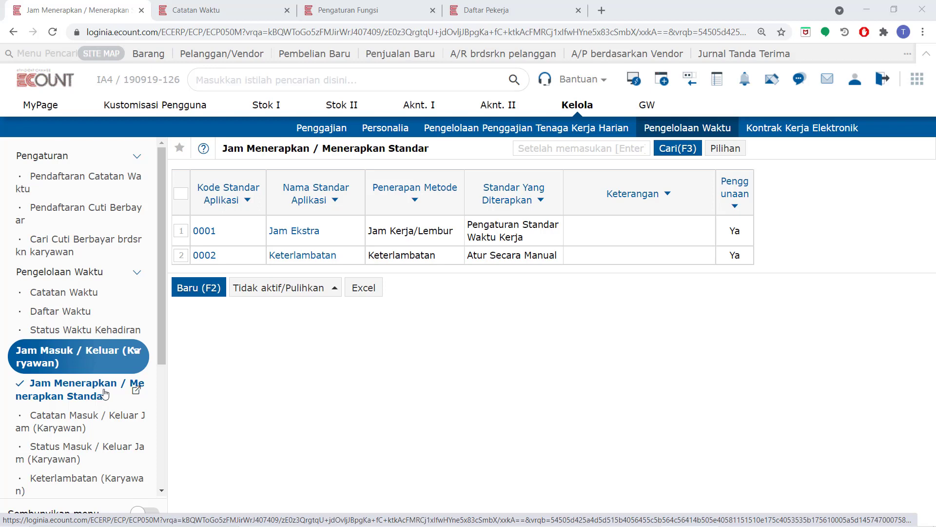
Step: View the Jam Masuk/Keluar options of the Catatan Waktu entry page and close the list again
left_click(271, 17)
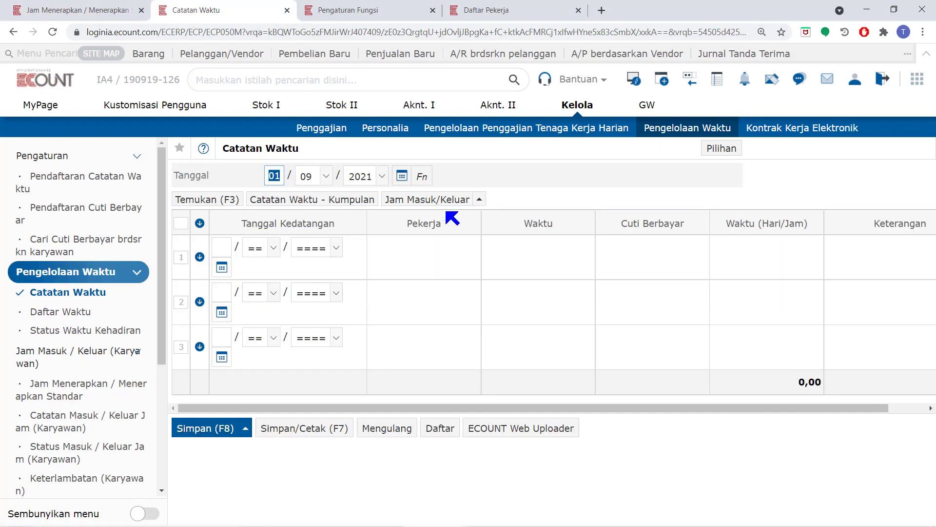
left_click(447, 204)
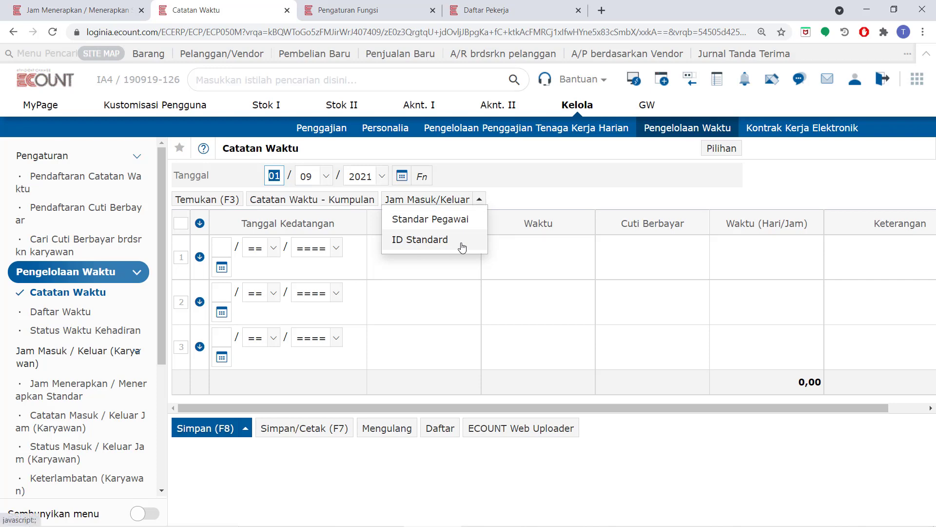
left_click(482, 220)
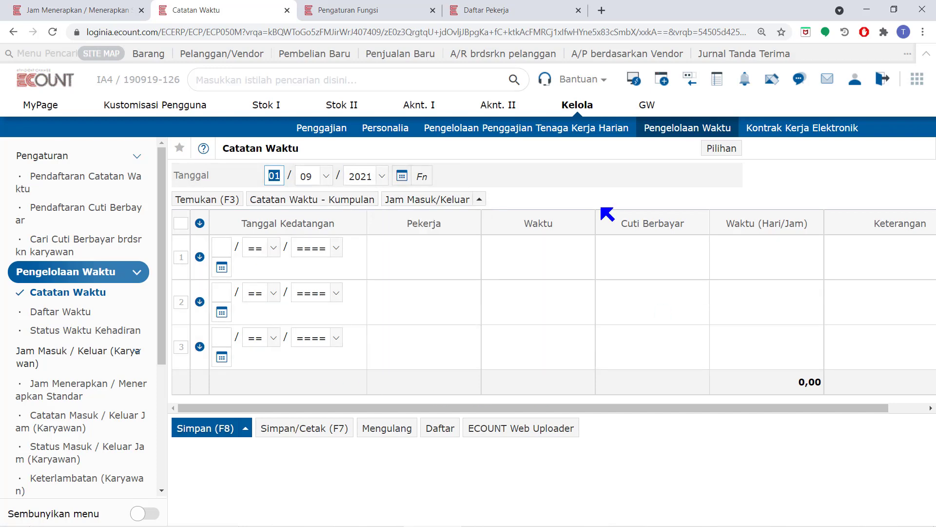
Step: Return to the Jam Menerapkan / Menerapkan Standar list, look over a blank new standard form and close it without saving
left_click(117, 7)
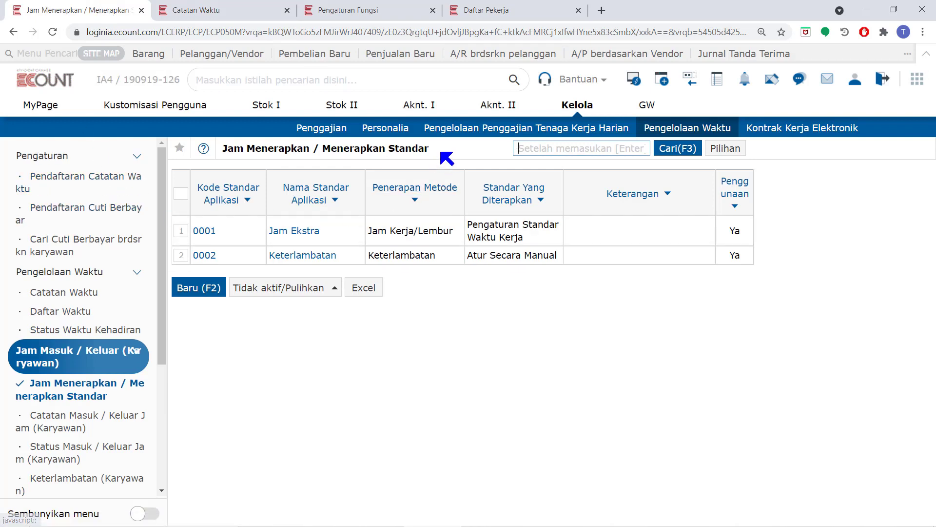
left_click_drag(440, 152, 231, 150)
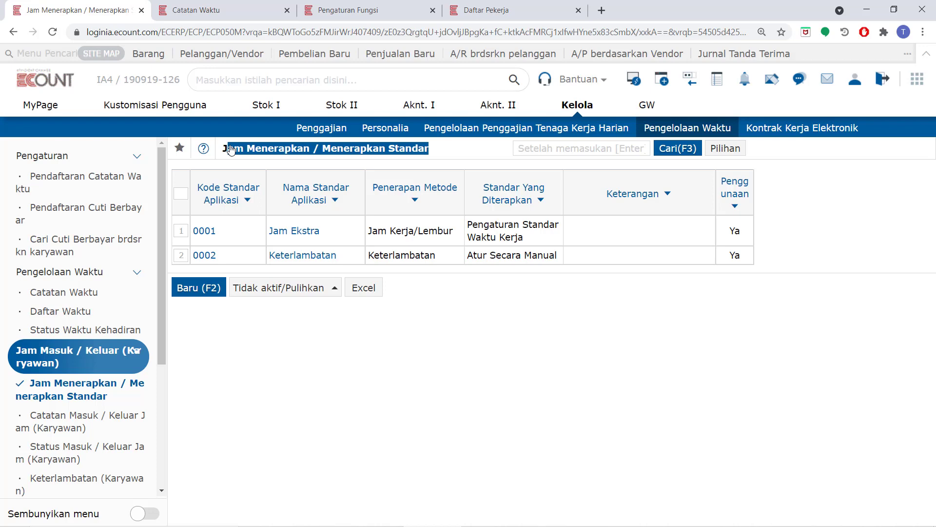
left_click(207, 287)
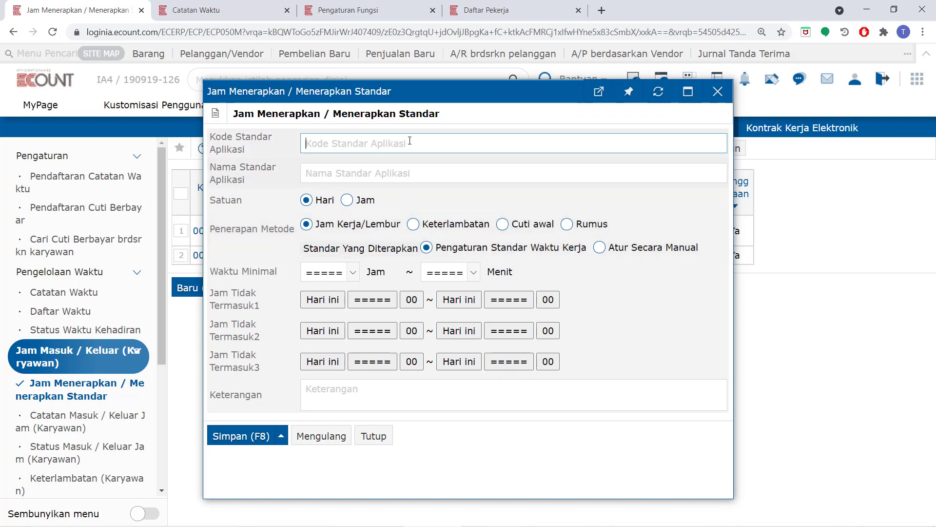
left_click(410, 175)
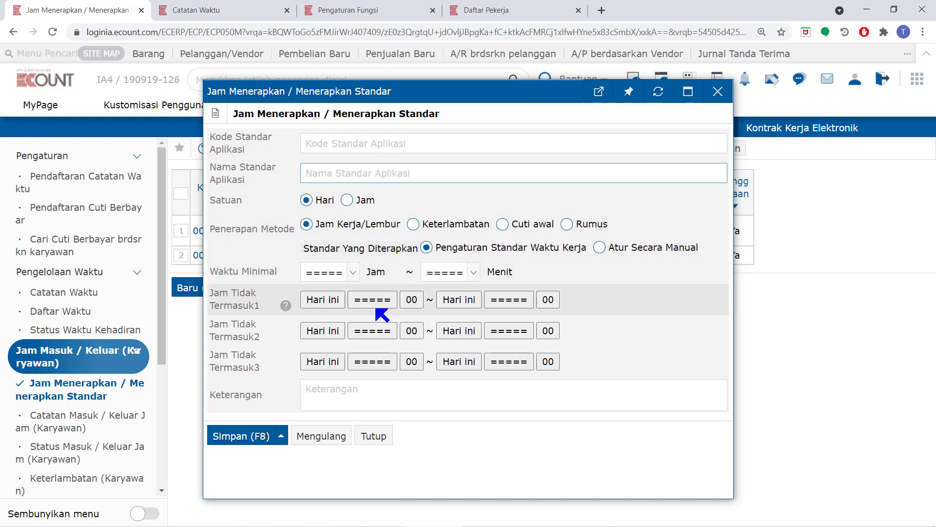
left_click(374, 436)
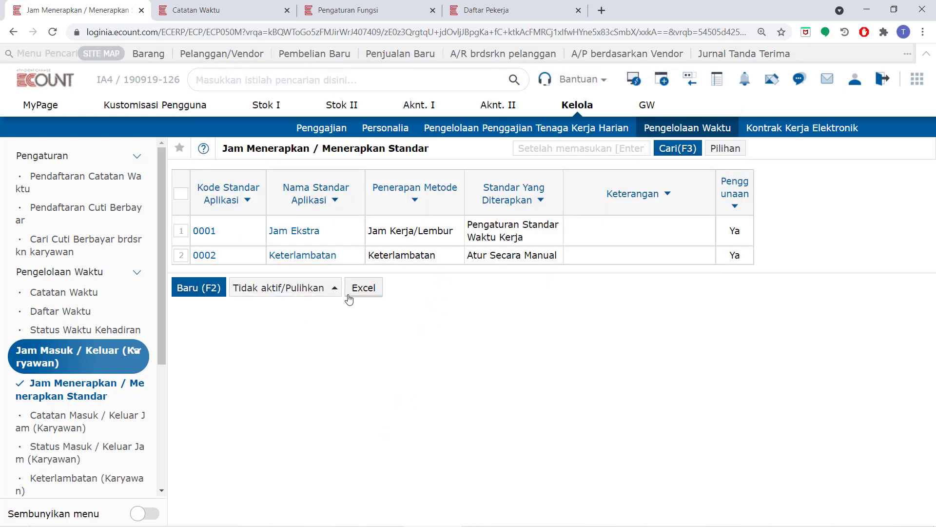
Step: Open the Jam Ekstra standard and go through its Keterlambatan, Cuti awal and Rumus application methods
left_click(297, 232)
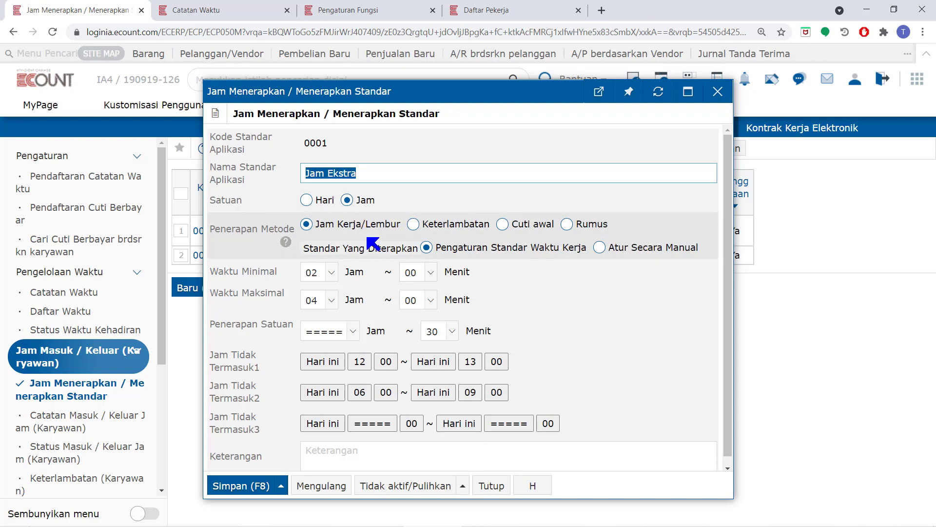
left_click(413, 226)
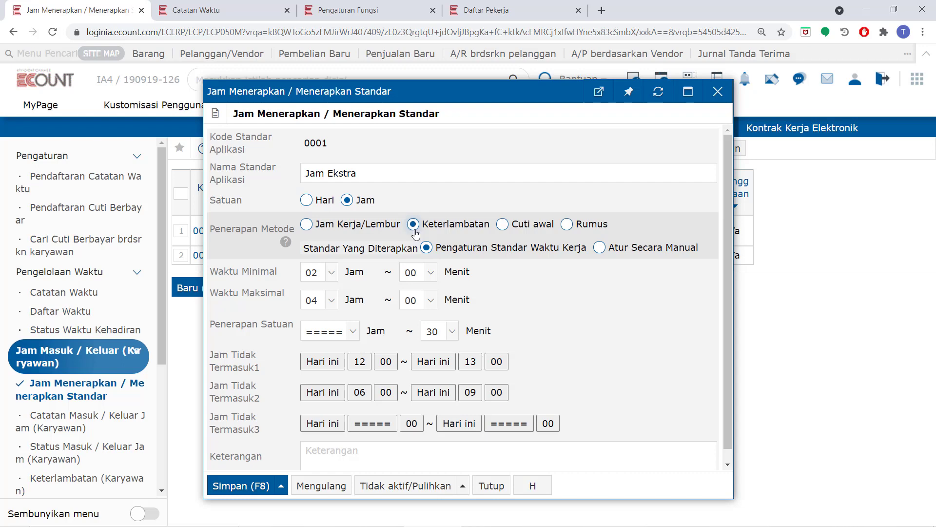
left_click(521, 231)
left_click(567, 225)
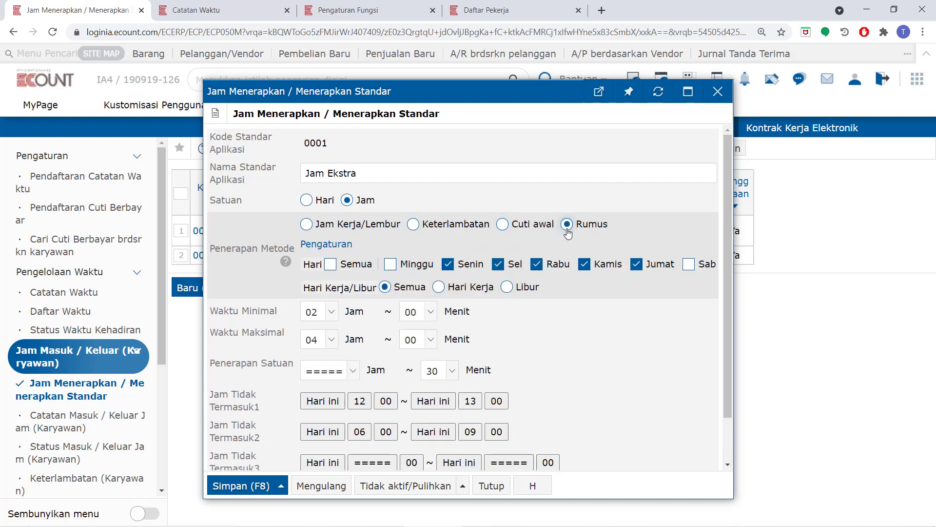
Step: View the formula registration window of the Rumus method, close it, and set the method back to Jam Kerja/Lembur
left_click(324, 245)
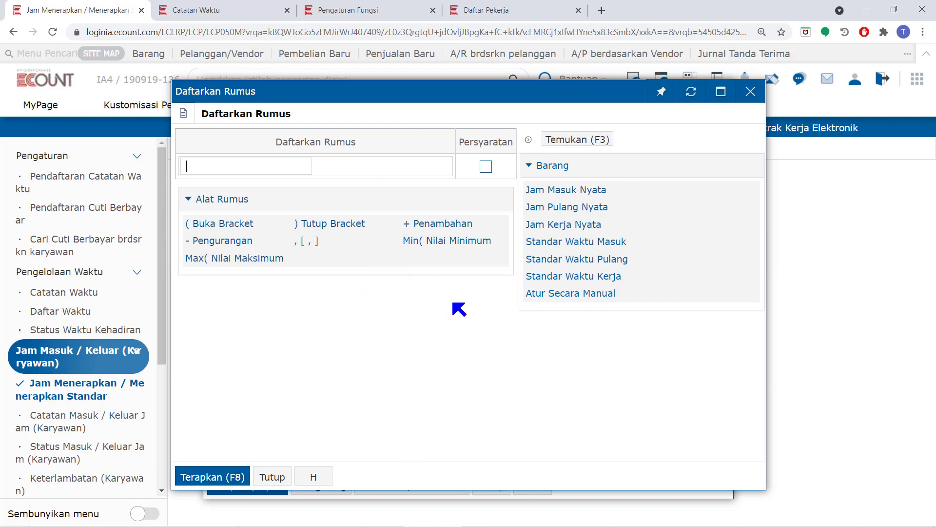
left_click(272, 476)
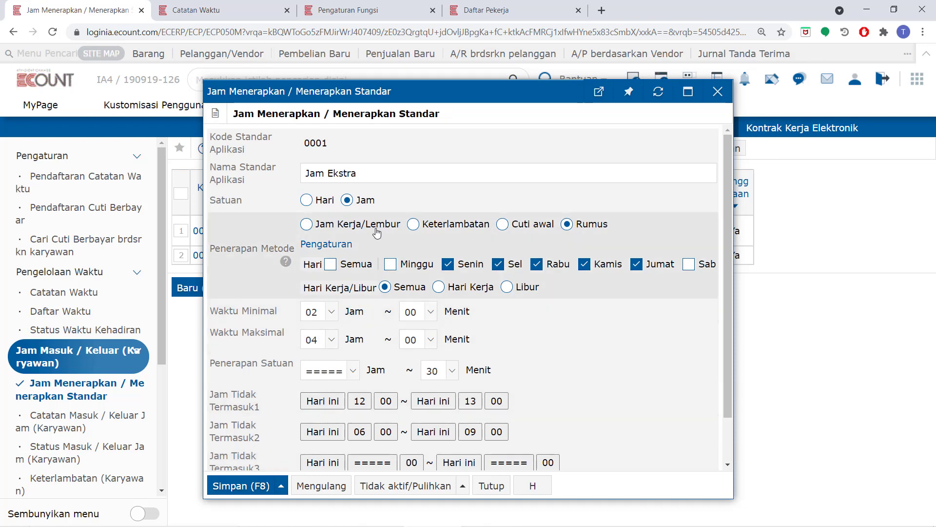
left_click(306, 225)
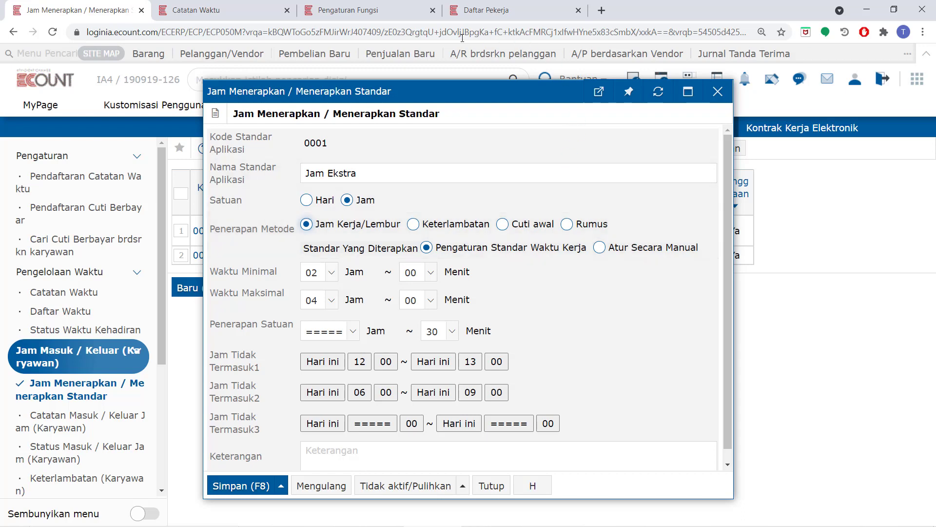
Step: View the Pengaturan Waktu Kerja list in Pengaturan Fungsi, look at the blank working time registration form and close that form
left_click(349, 9)
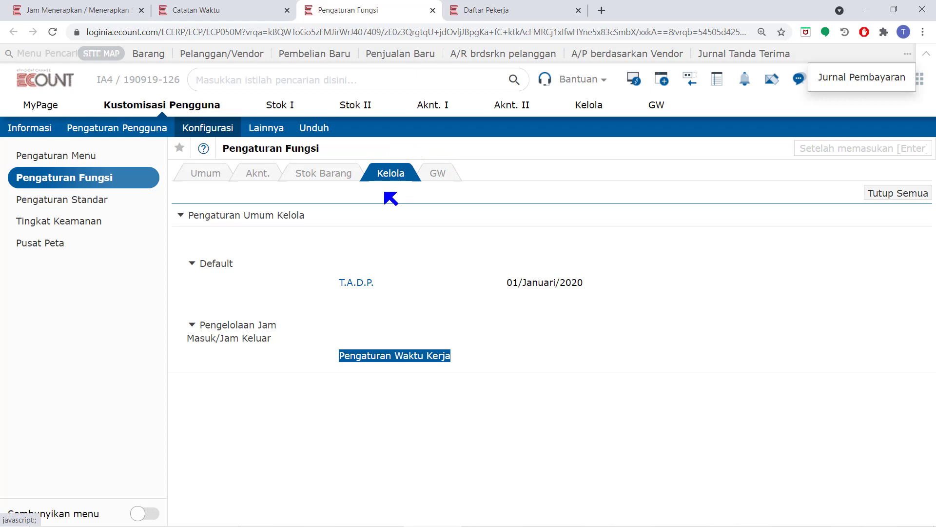
left_click(403, 359)
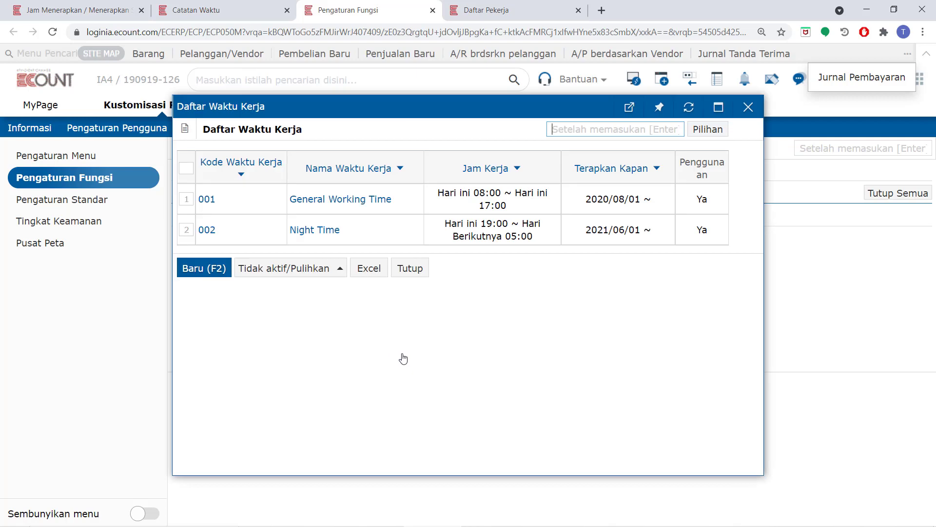
left_click(217, 272)
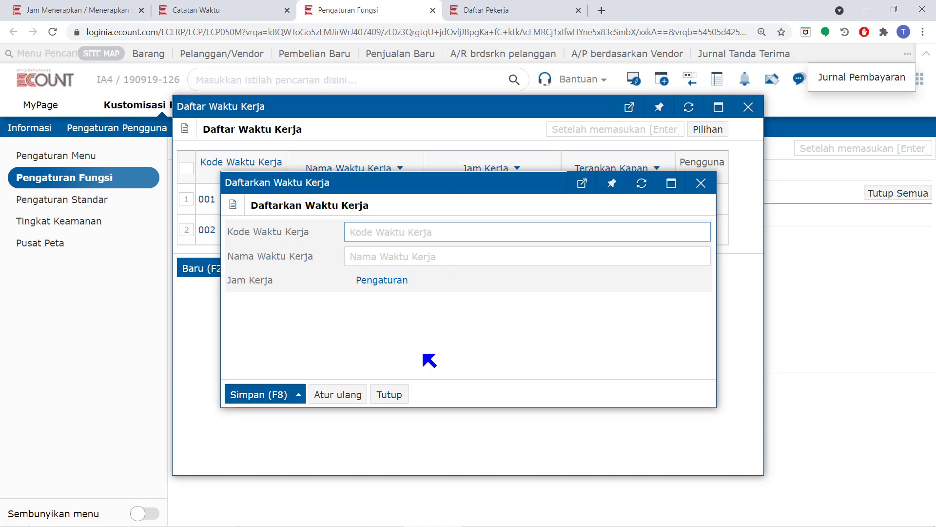
left_click(388, 395)
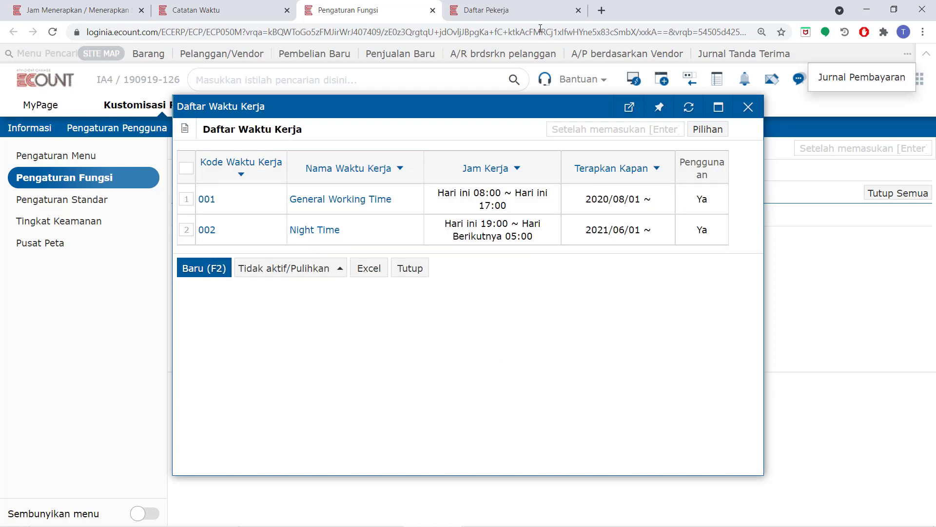
Step: Open the first worker's record in Daftar Pekerja and view the Jam Kerja setting applied from 2020/01/01, closing the setting unchanged
left_click(529, 10)
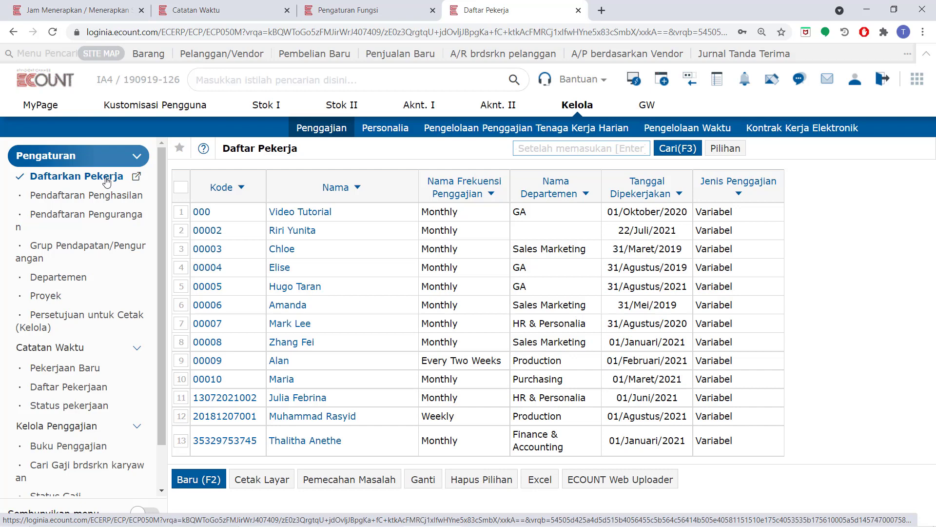
left_click(322, 214)
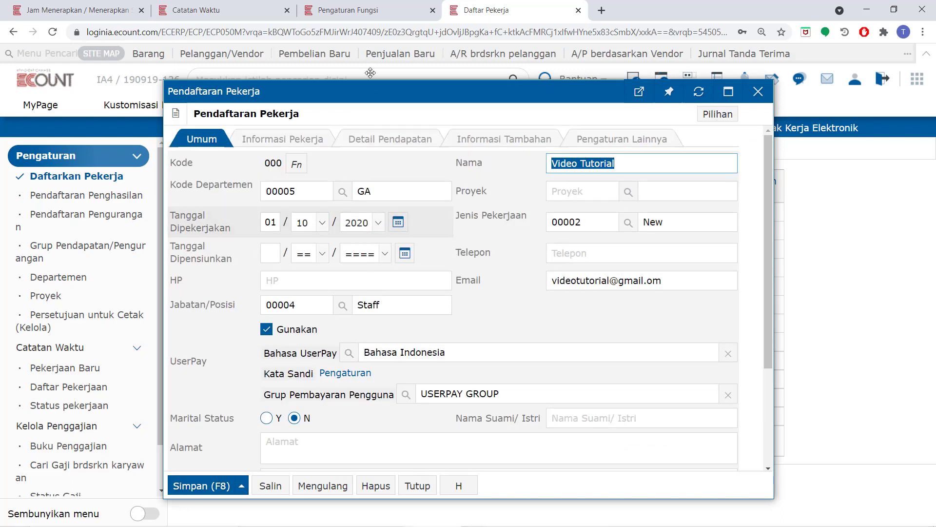
left_click(279, 140)
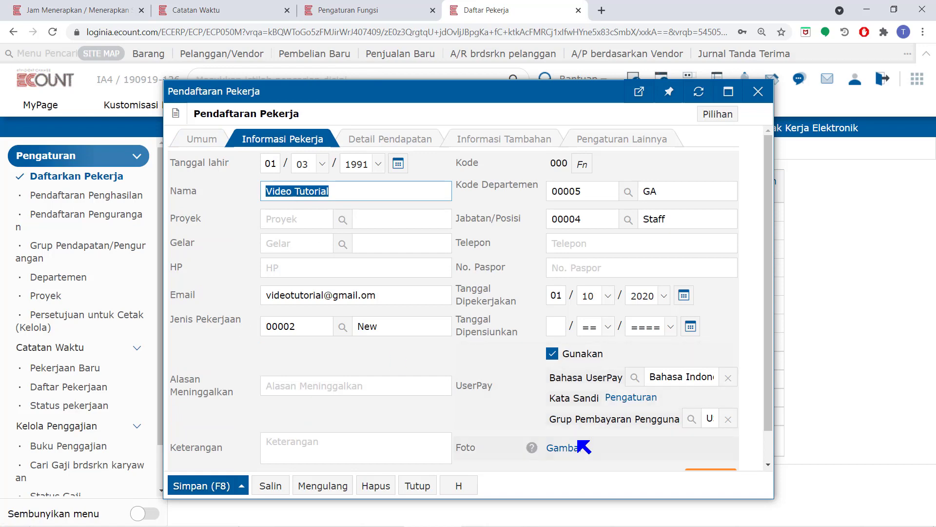
scroll(732, 444, "down", 1)
left_click(722, 448)
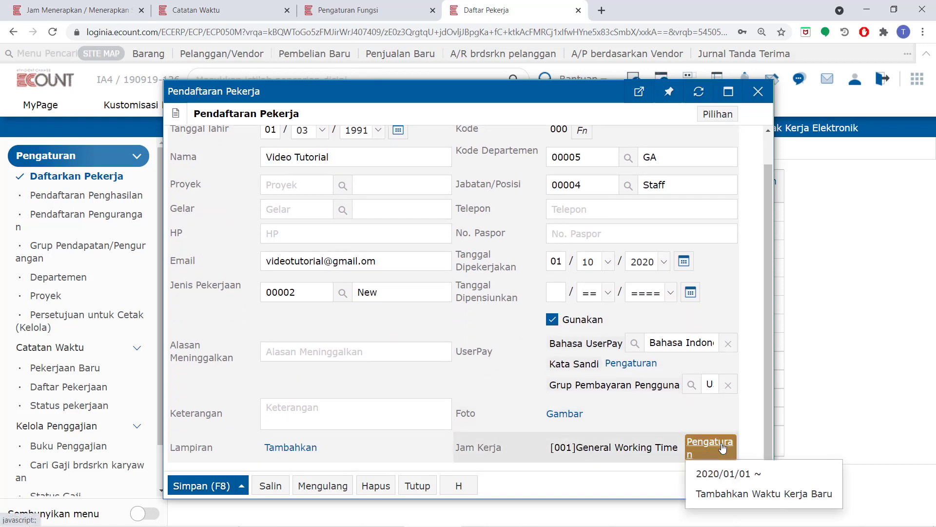
left_click(718, 478)
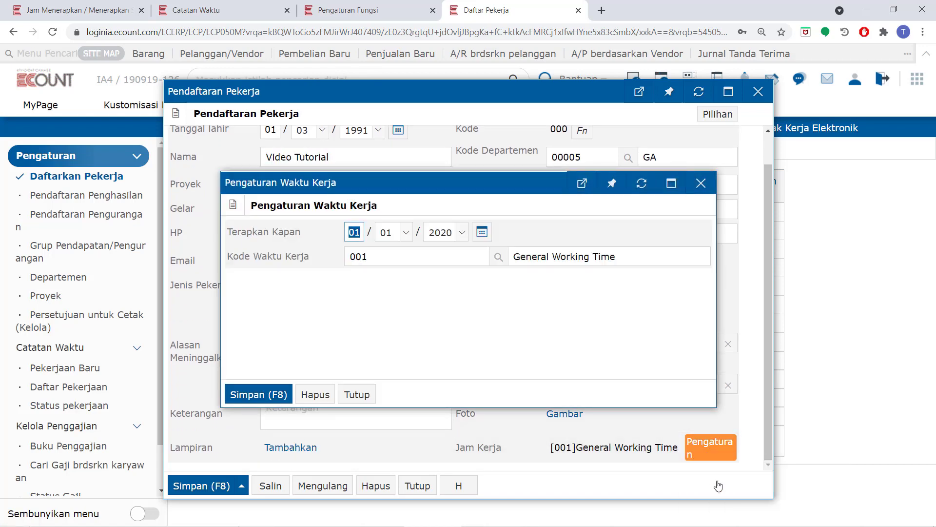
left_click(700, 183)
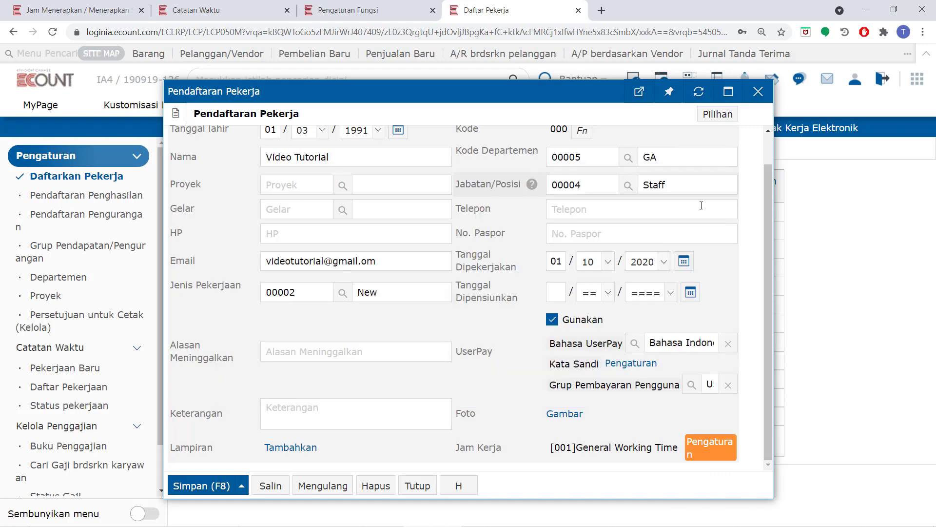
Step: Open a new working time entry for this worker and bring up the list of available working time codes
left_click(707, 447)
left_click(717, 492)
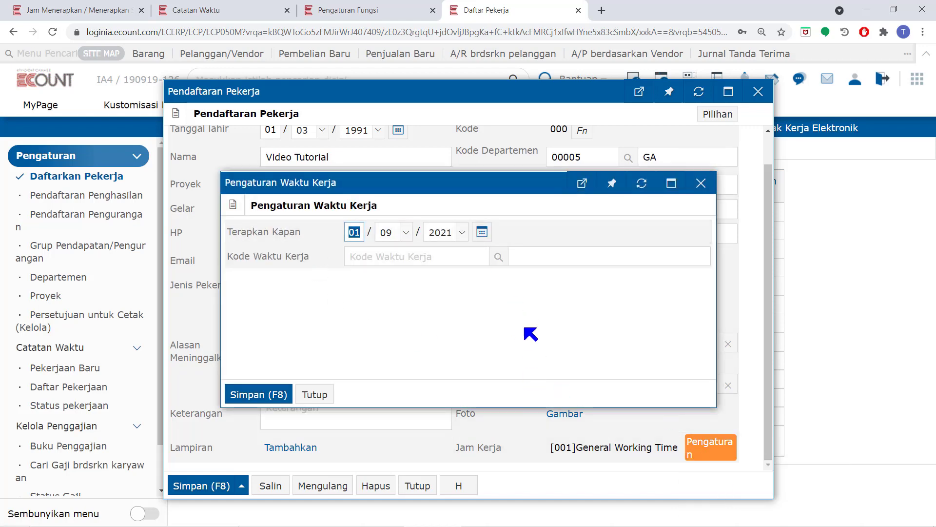
left_click(498, 258)
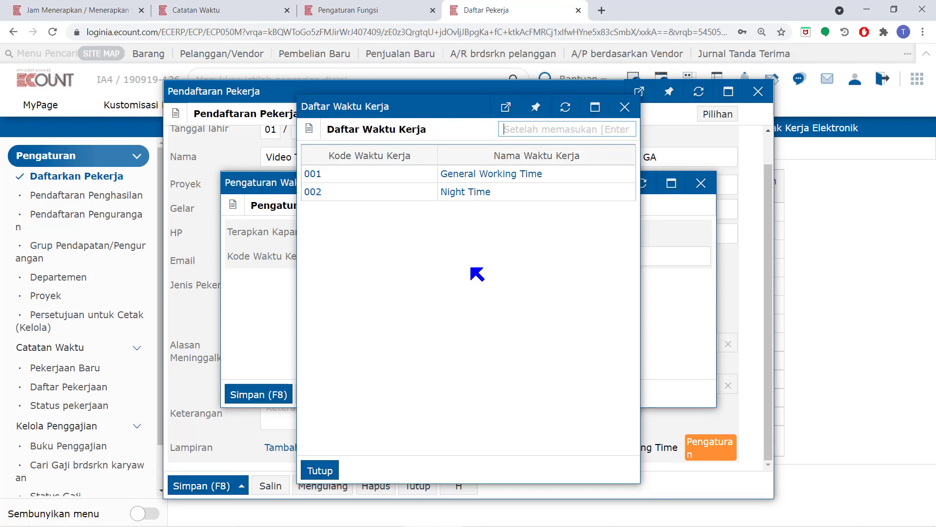
Step: Return to the Jam Ekstra standard, set Standar Yang Diterapkan to Atur Secara Manual, and review the remaining time settings
left_click(98, 9)
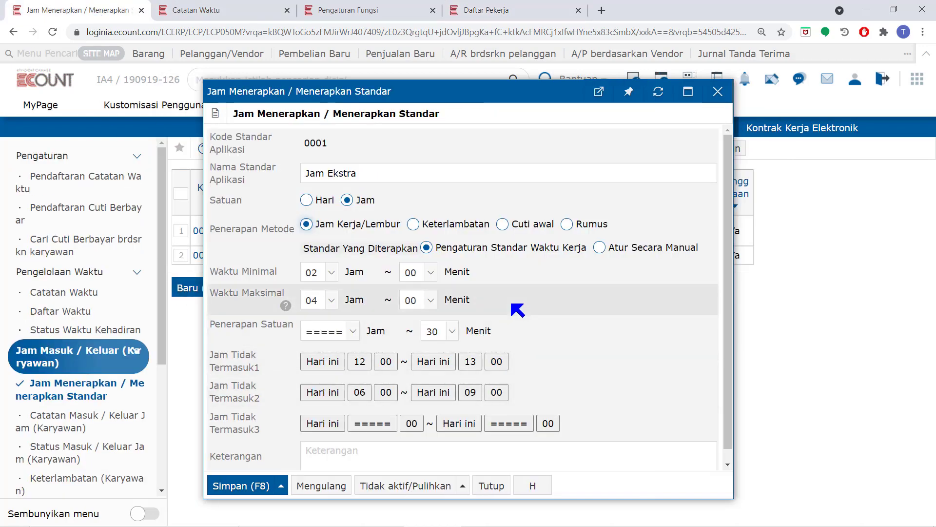
left_click(612, 249)
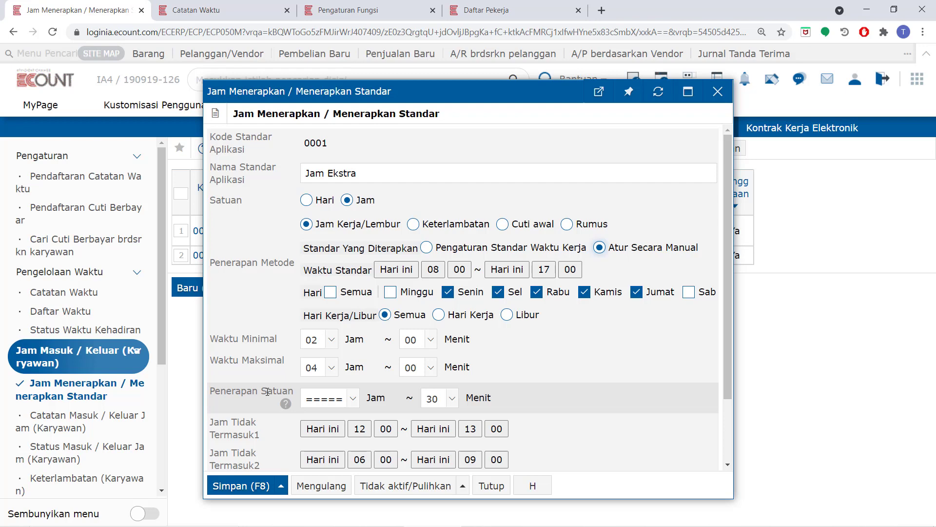
scroll(255, 422, "down", 3)
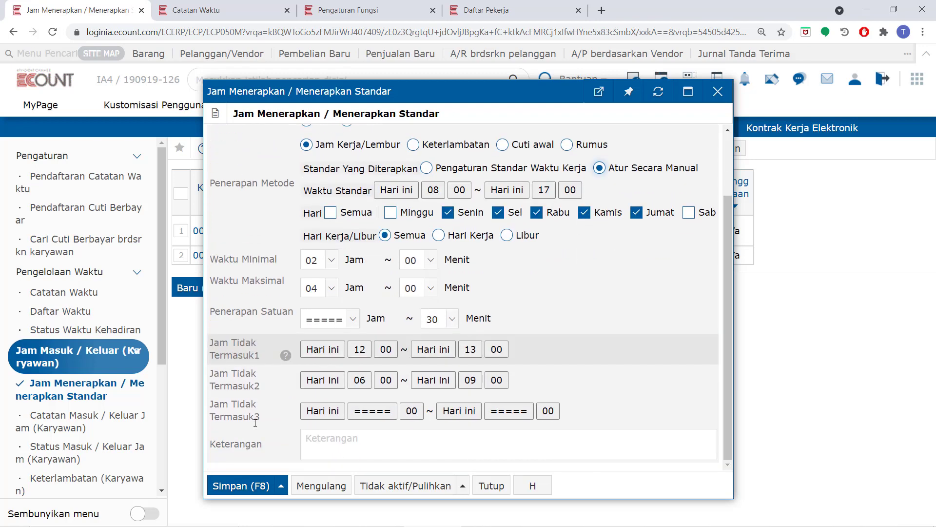